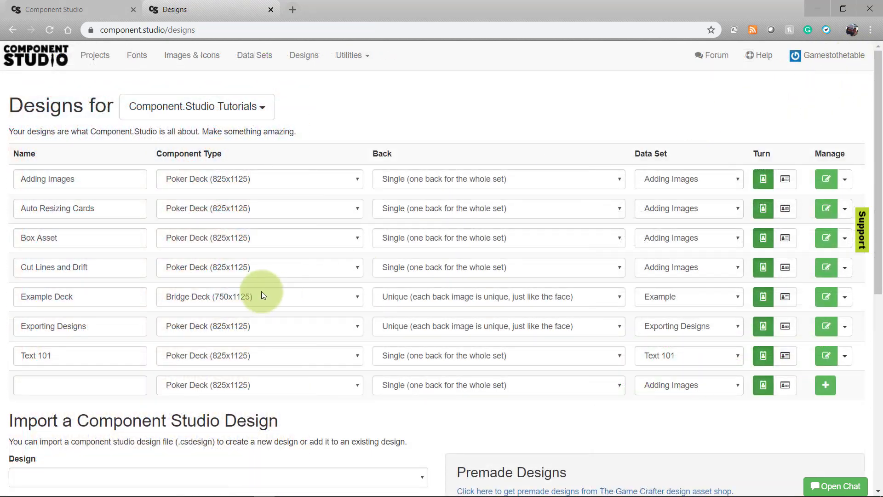
Try the Auto Resizing Cards design as a Jumbo Deck (1125x1725) and a Square Deck (1125x1125), previewing the card layout for each.
click(352, 207)
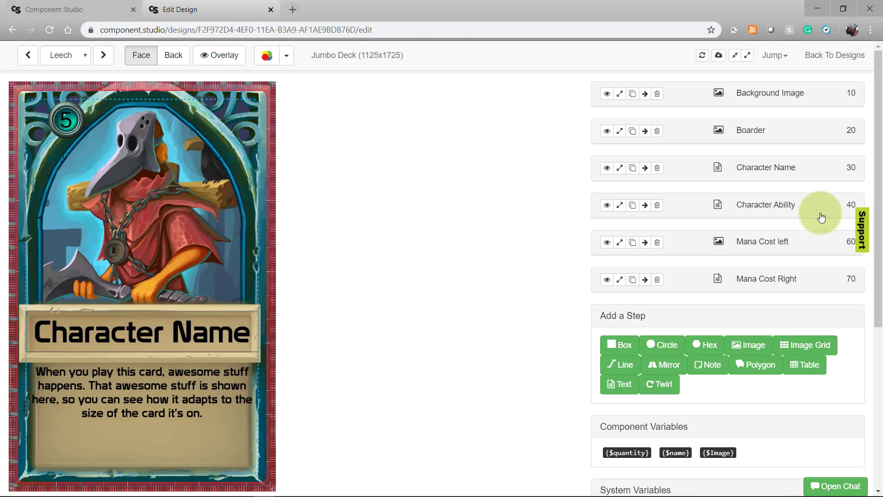
click(849, 57)
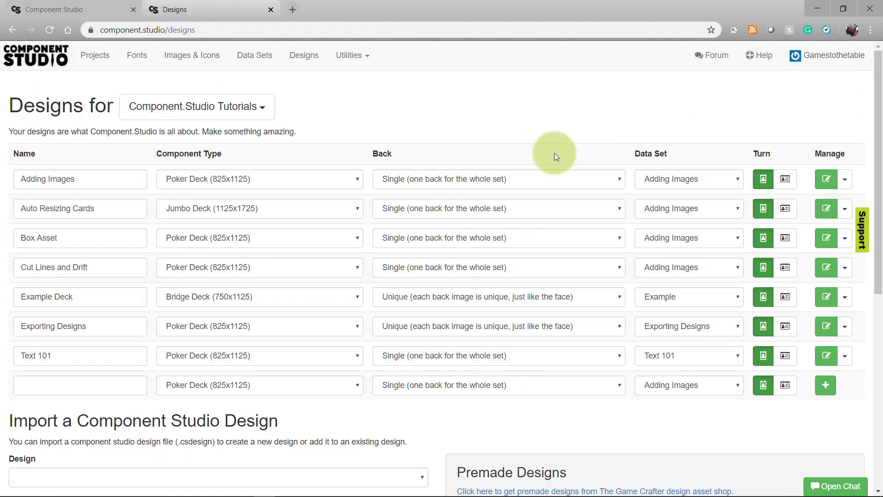
click(358, 208)
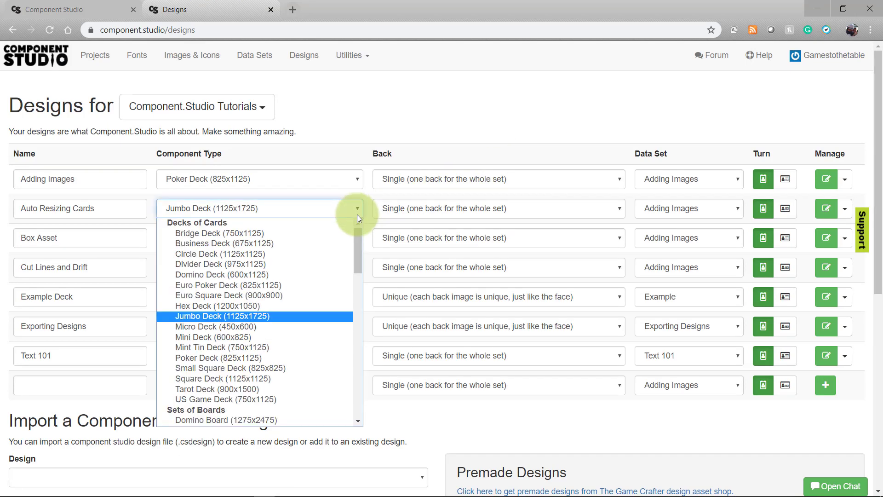
click(311, 378)
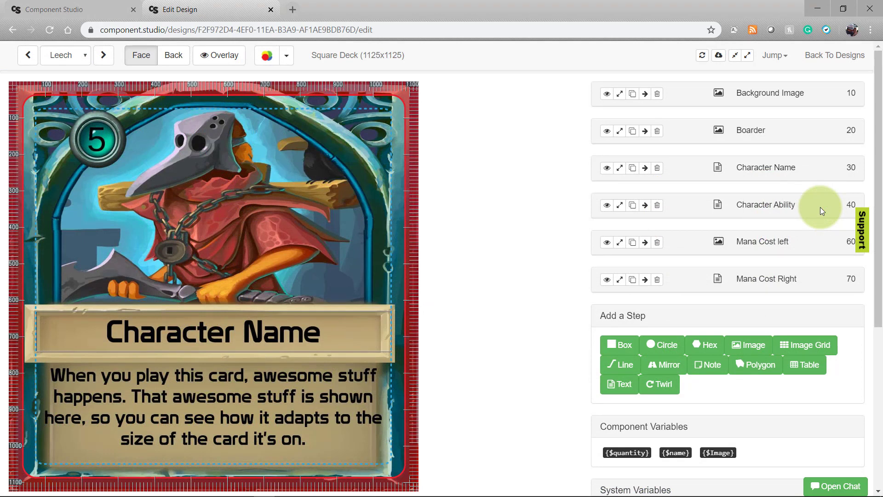
click(862, 58)
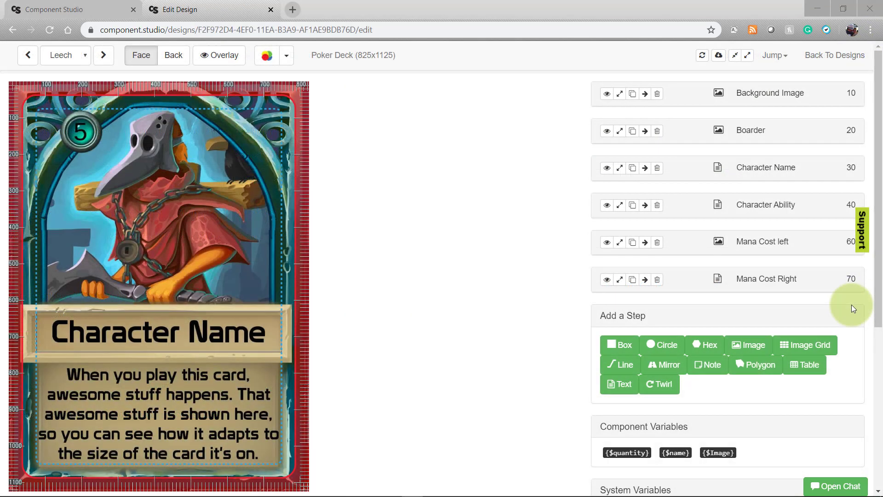
Examine the X and Y position formulas of the Background Image step, and collapse its settings.
click(620, 96)
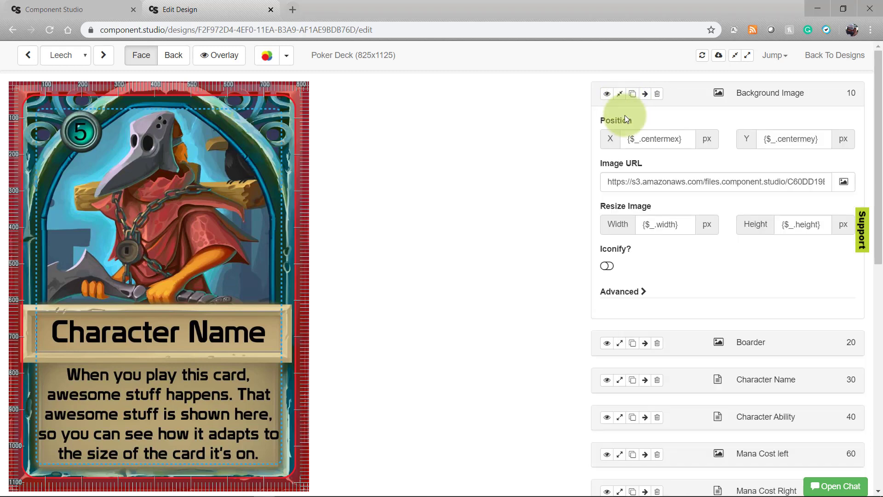
drag(638, 139, 705, 150)
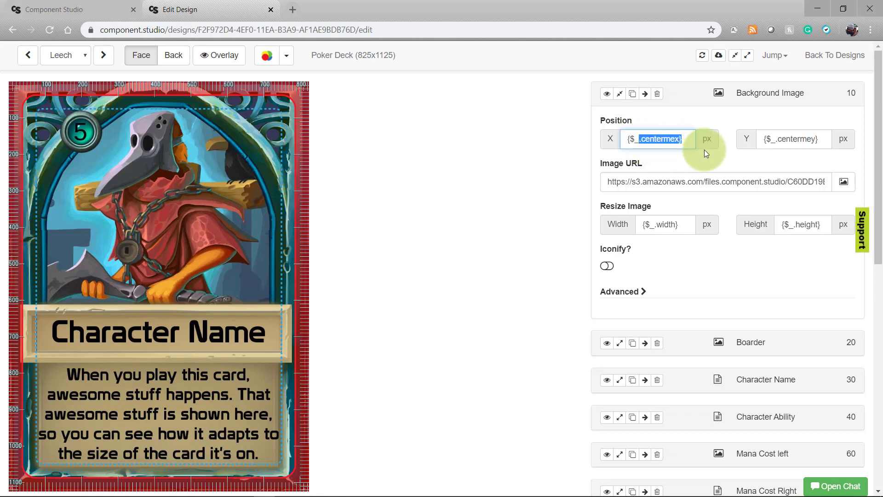
drag(771, 139, 828, 140)
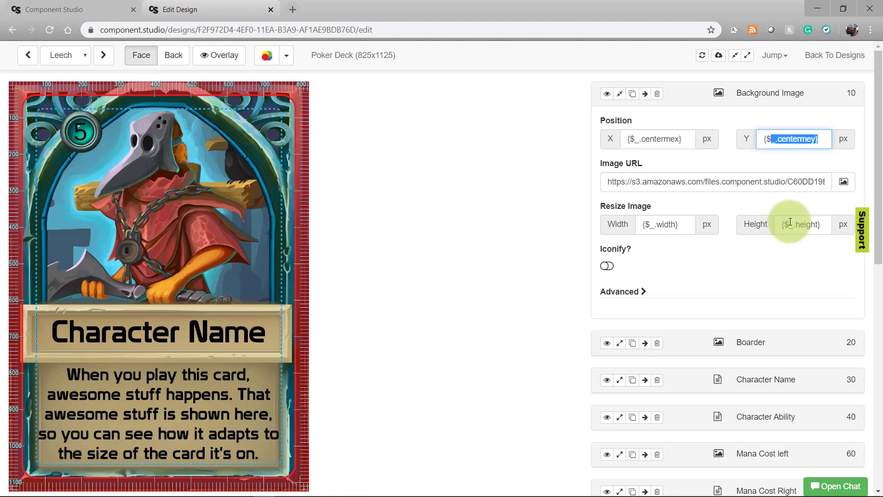
click(620, 94)
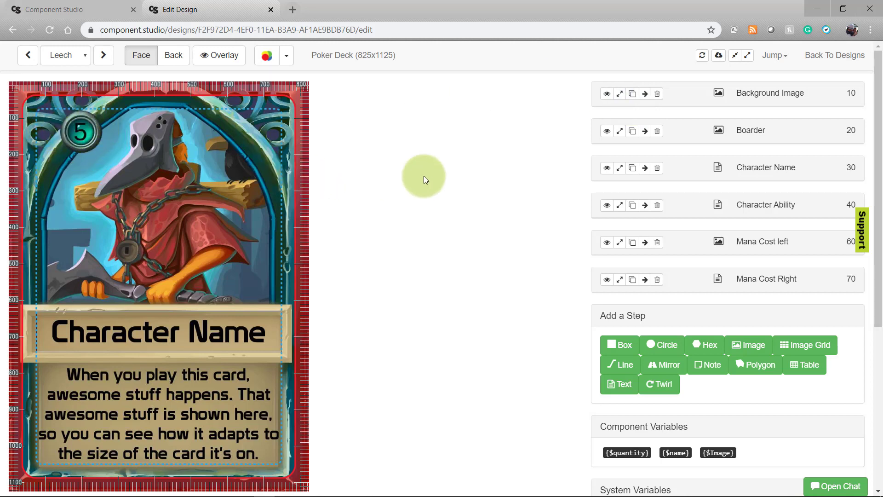
Examine the fixed offset and width multiplier in the X position formula of the Mana Cost left image.
click(620, 242)
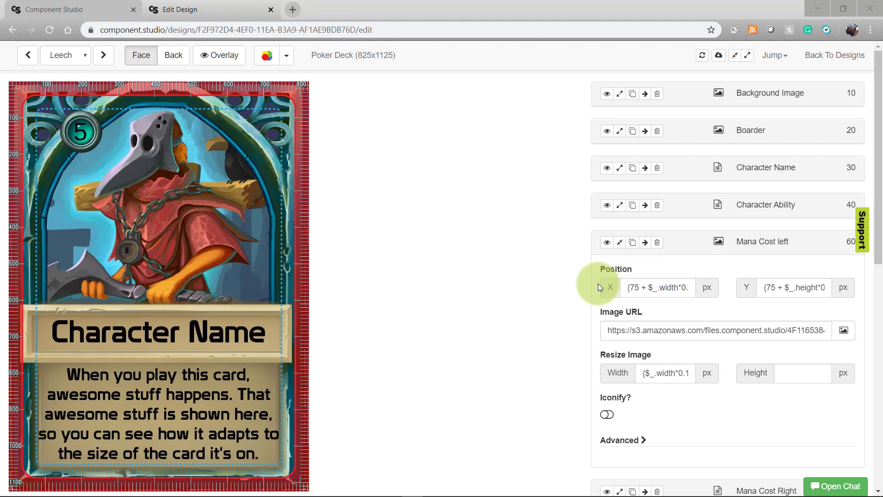
drag(651, 289, 695, 296)
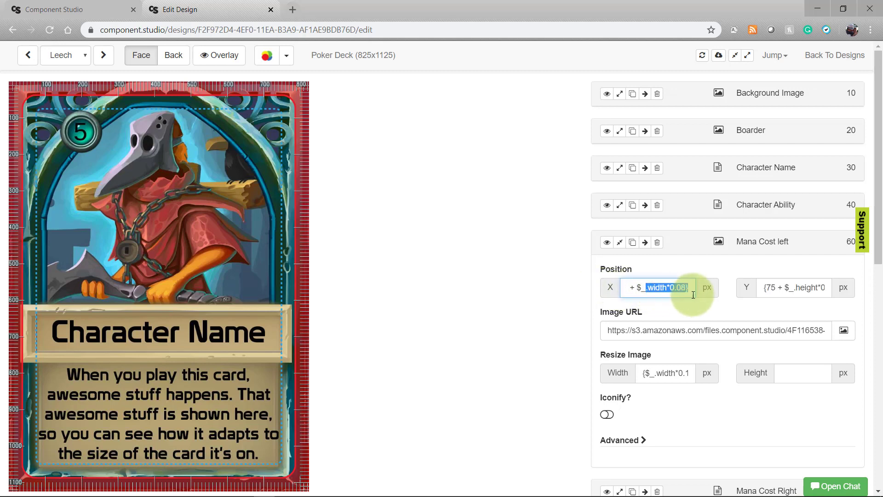
click(673, 290)
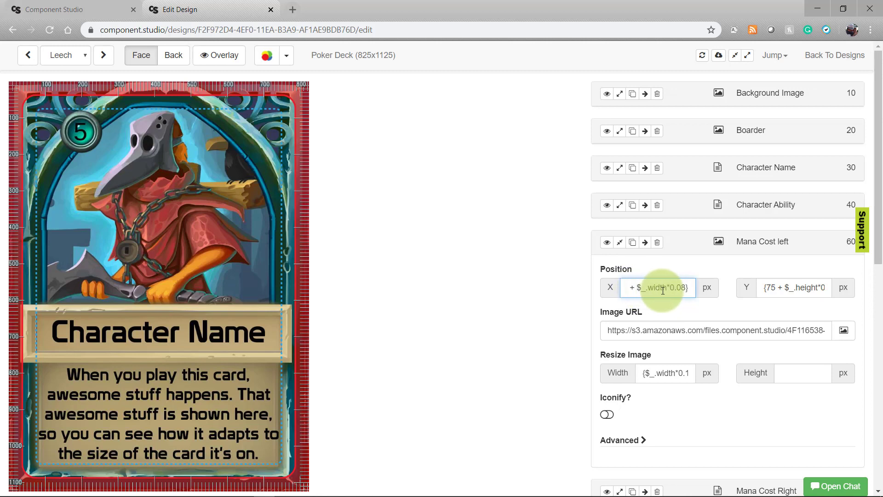
double_click(633, 287)
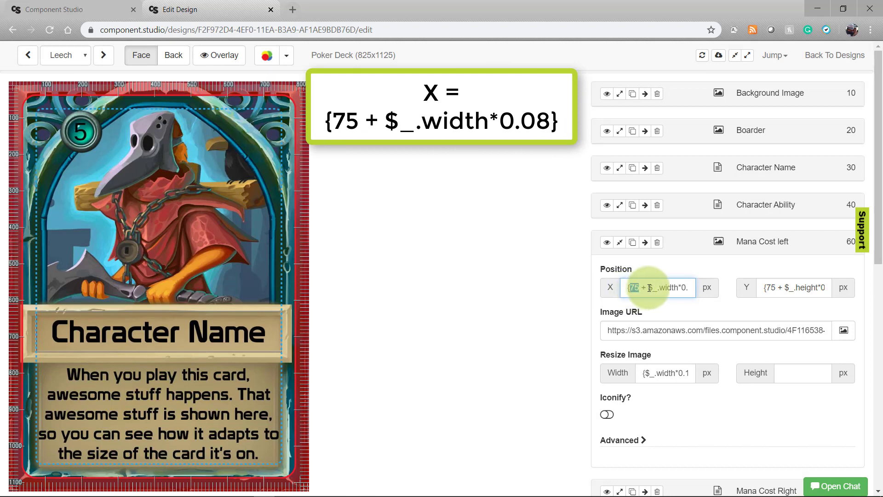
drag(647, 288, 690, 290)
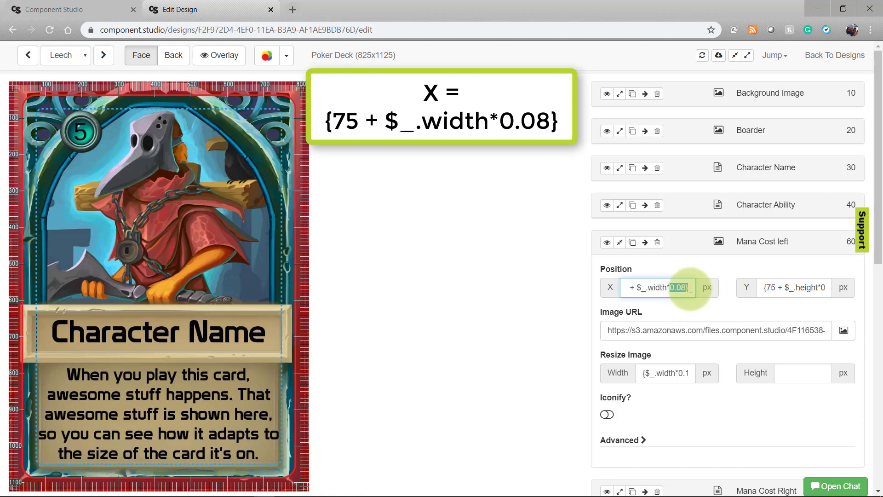
Try a width multiplier of 0.5 in the Mana Cost left X formula and restore the multiplier to 0.08.
click(691, 289)
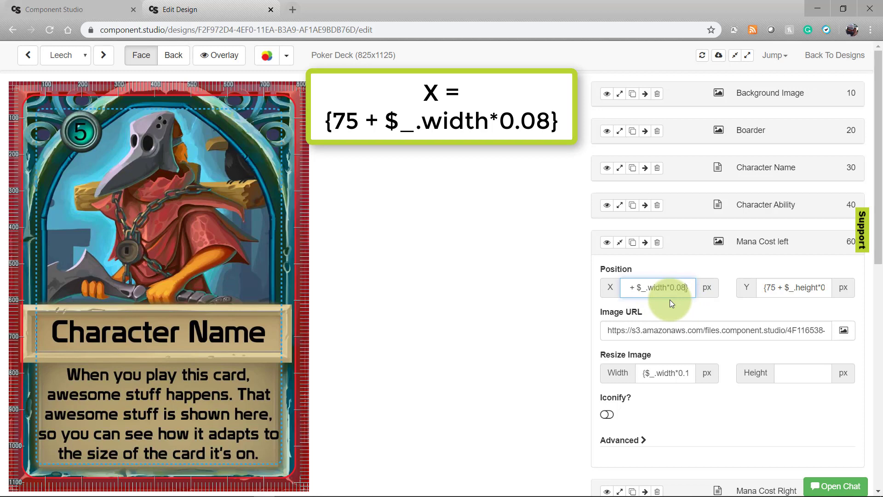
key(BackSpace)
key(BackSpace)
key(BackSpace)
text(5)
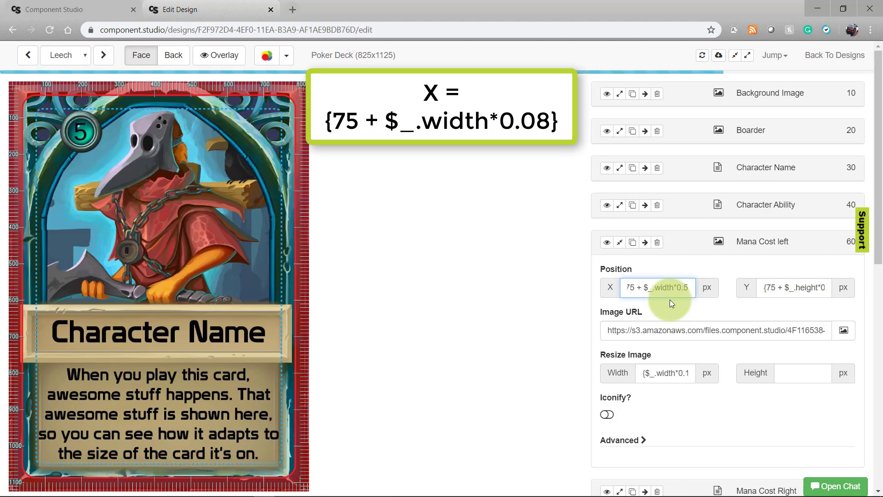
key(BackSpace)
text(08)
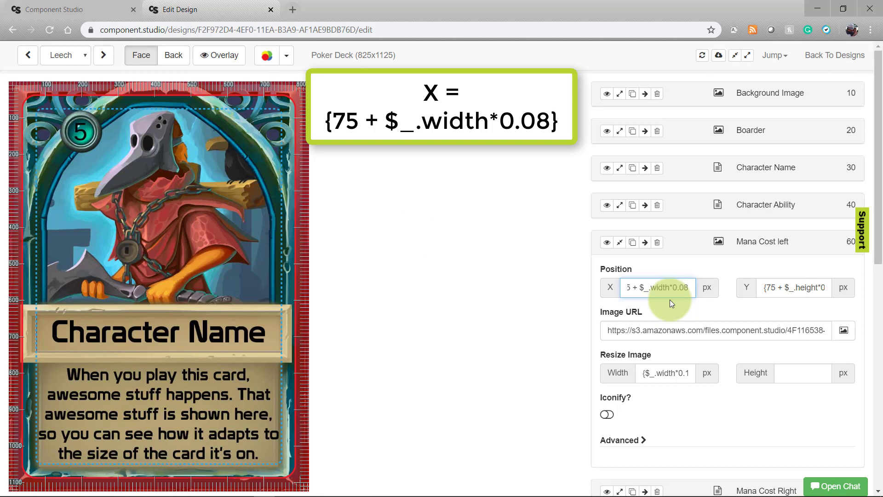
text(})
Move the mana icon by trying a width multiplier of 0.2 in its X formula, and return it to 0.08.
text(2)
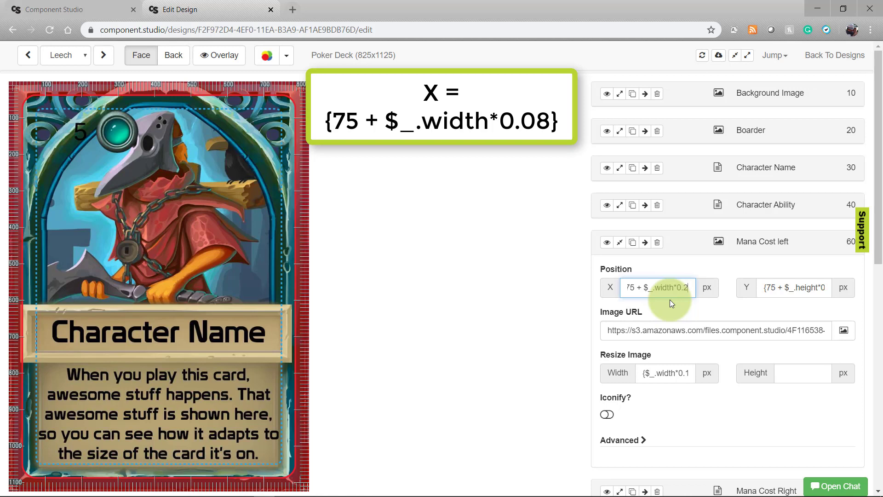
key(BackSpace)
text(08)
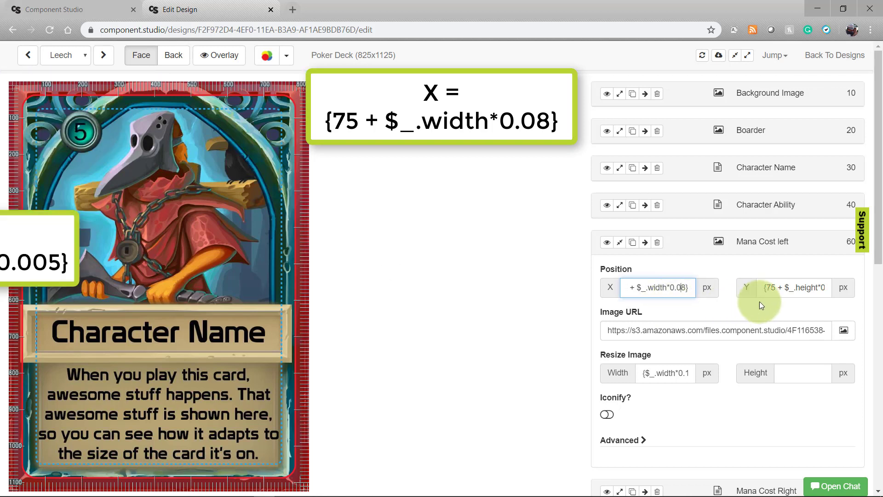
Examine the Y position and resize width formulas of the Mana Cost left image, and collapse its settings.
click(771, 289)
drag(772, 290, 811, 290)
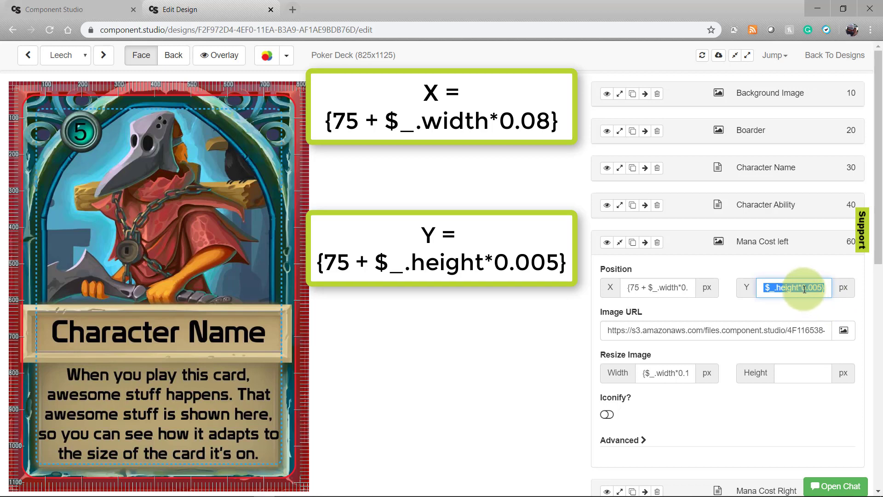
drag(643, 374, 692, 374)
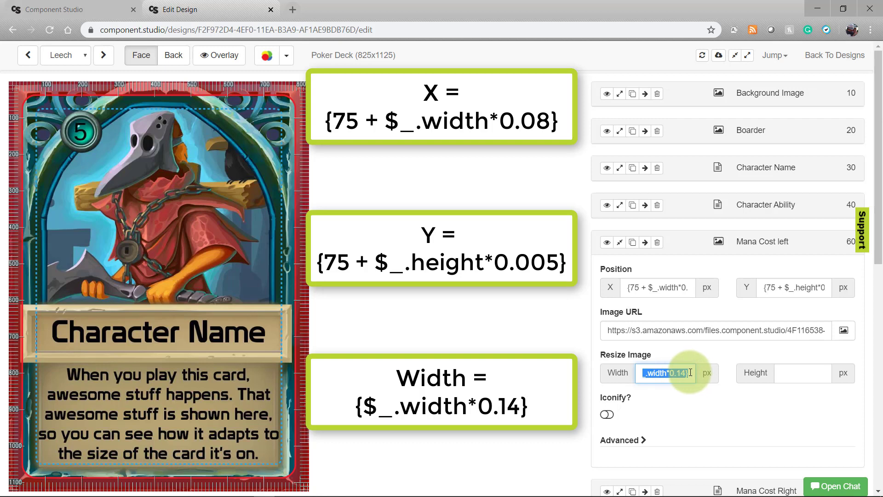
click(688, 374)
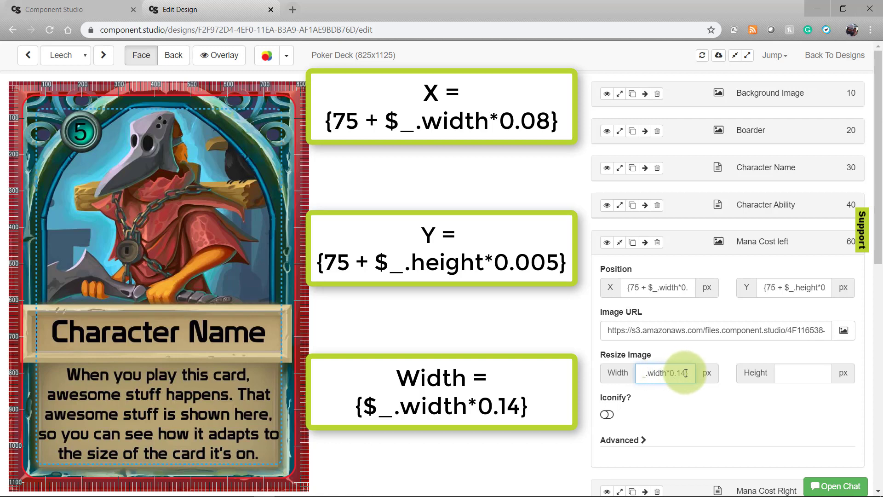
click(675, 351)
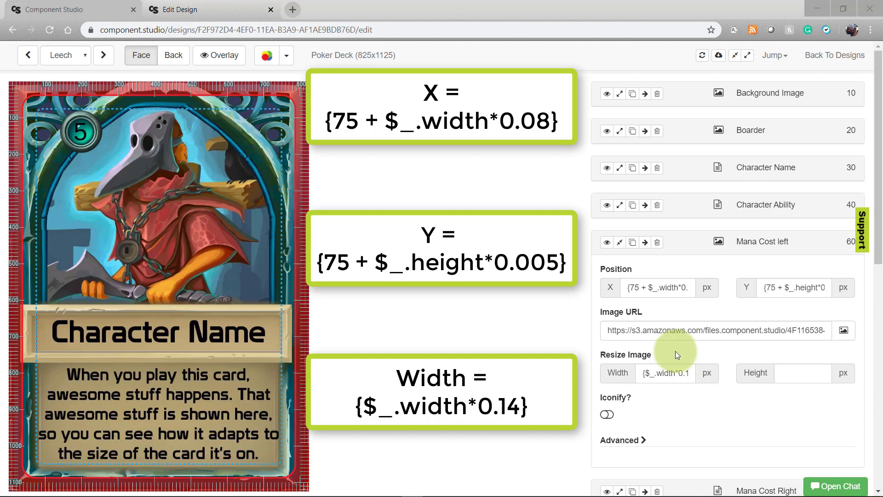
click(619, 242)
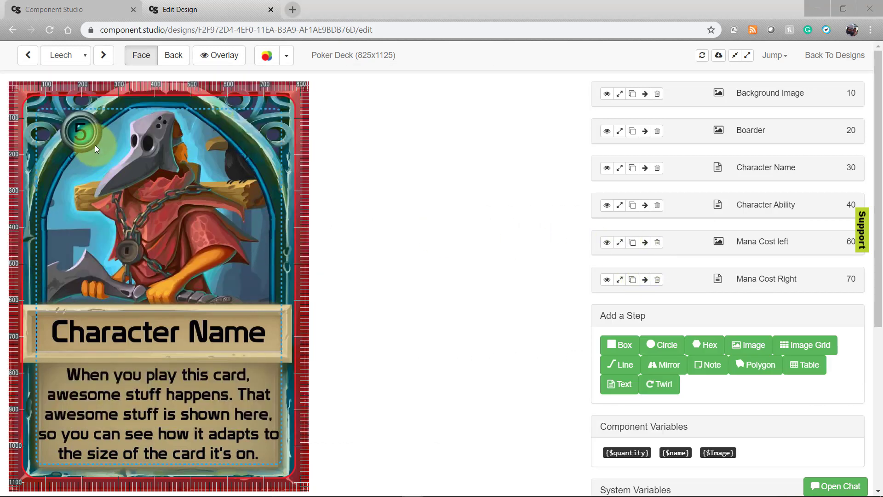
Examine the position, width and height formulas of the Mana Cost Right text step.
click(620, 279)
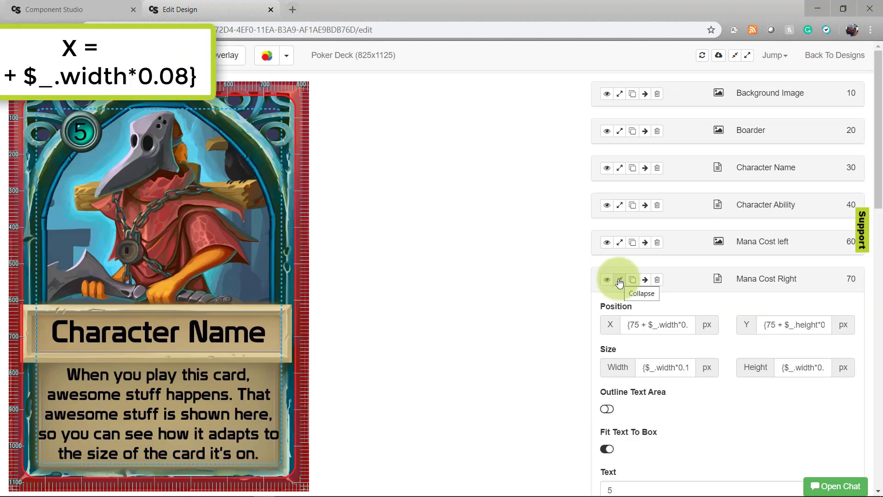
click(629, 326)
drag(628, 326, 694, 325)
drag(765, 325, 836, 329)
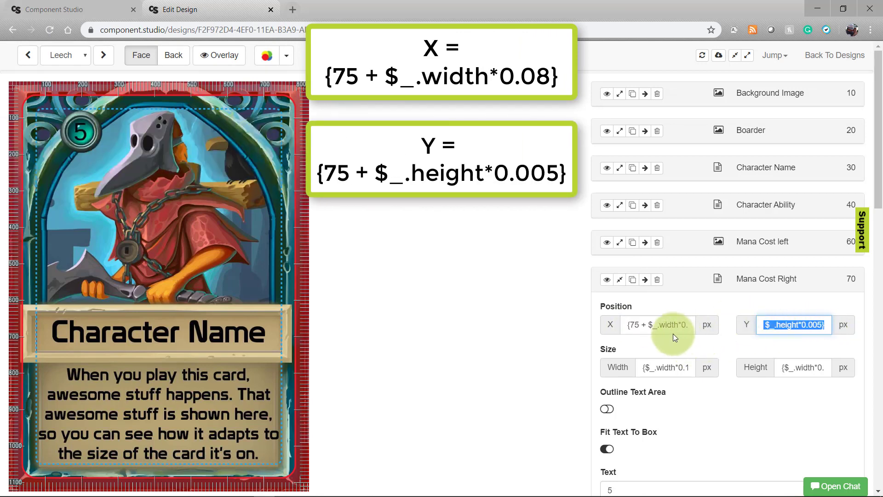
drag(645, 368, 702, 366)
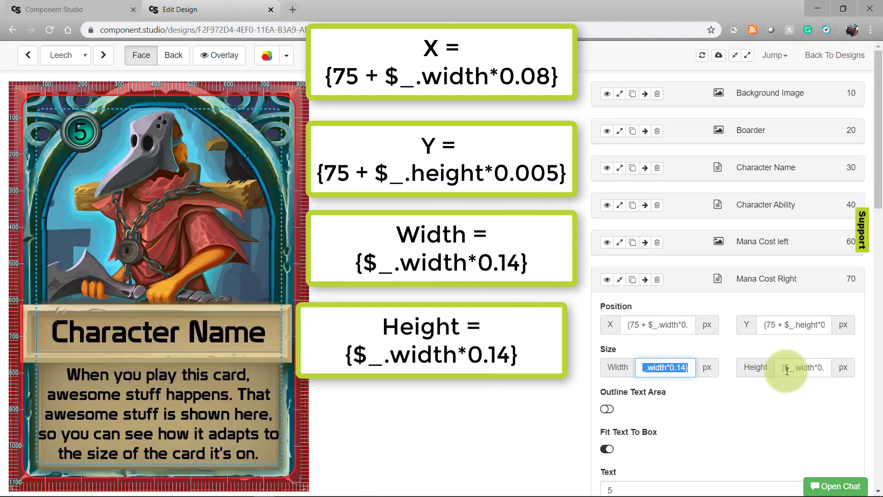
drag(785, 371, 815, 394)
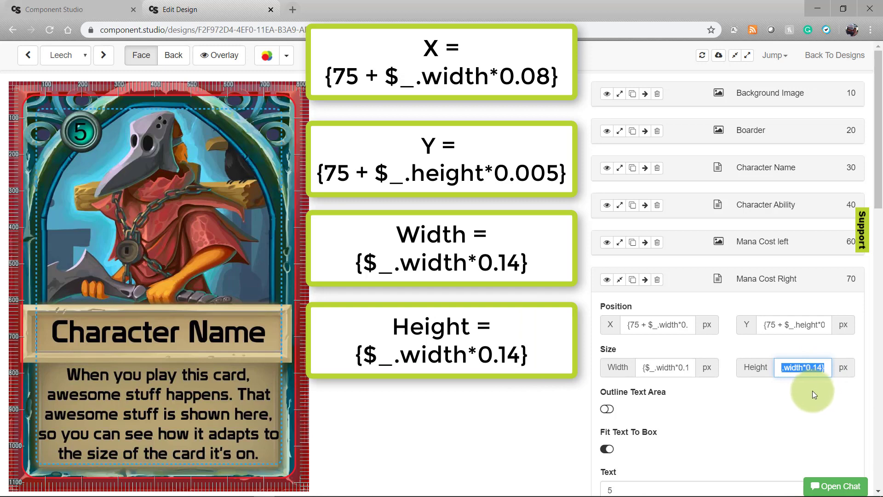
Turn on the text area outline for Mana Cost Right and examine its font size formula.
click(607, 409)
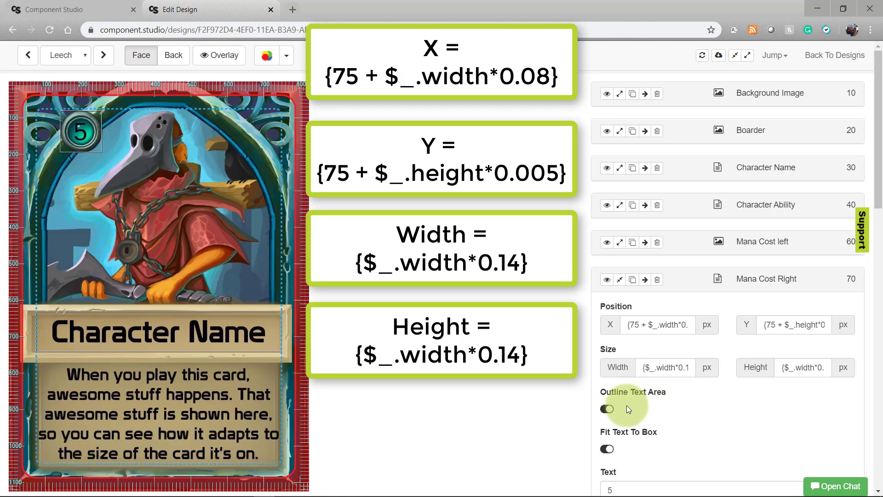
scroll(628, 408, down, 6)
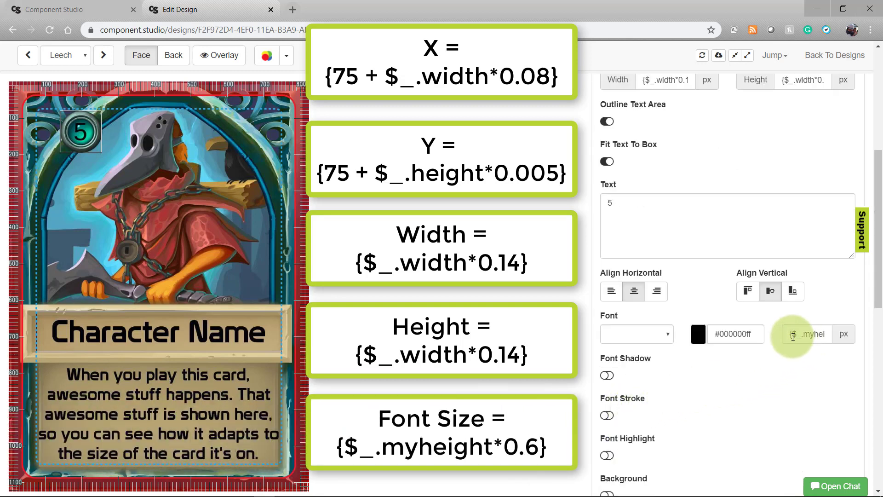
drag(789, 335, 828, 339)
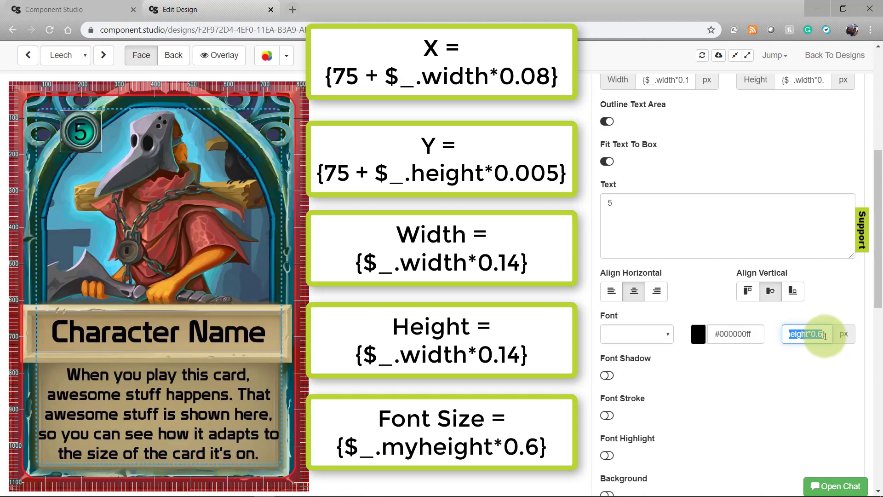
click(826, 336)
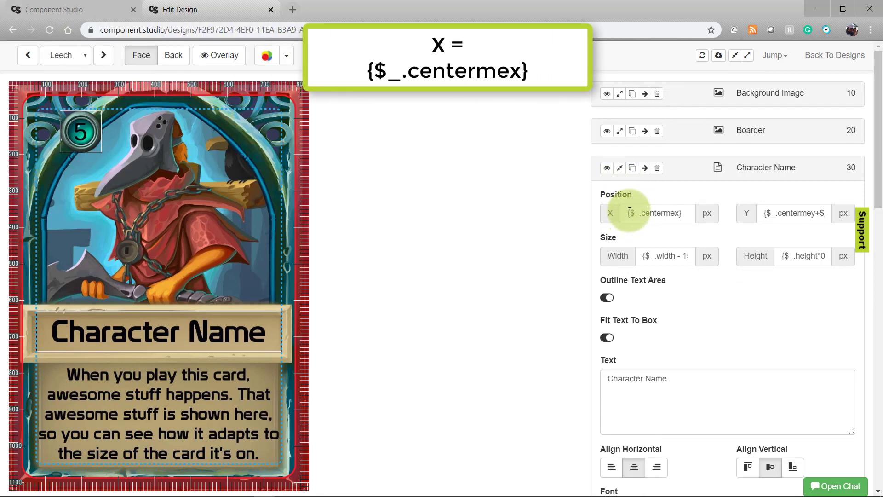
Examine the X and Y position formulas of the Character Name text step.
drag(629, 211, 704, 213)
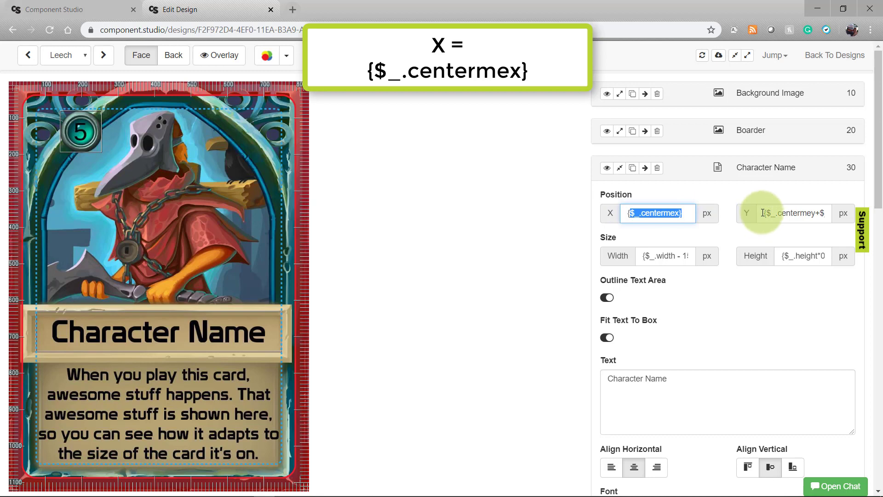
drag(762, 212, 828, 222)
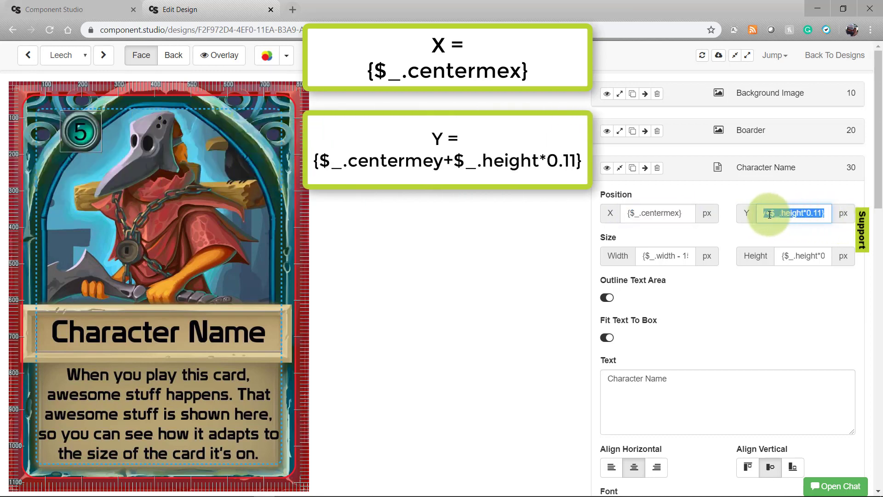
drag(770, 215, 805, 219)
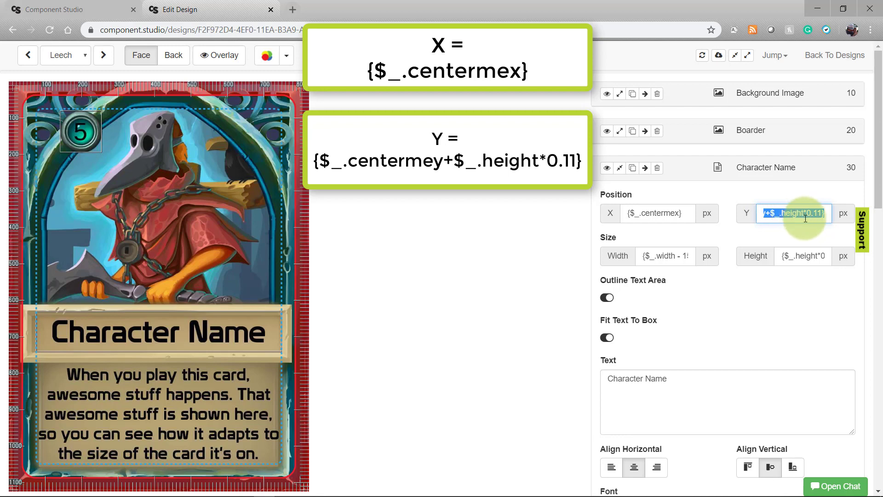
Examine the full Y position and height formulas of the Character Name text step.
drag(806, 219, 757, 212)
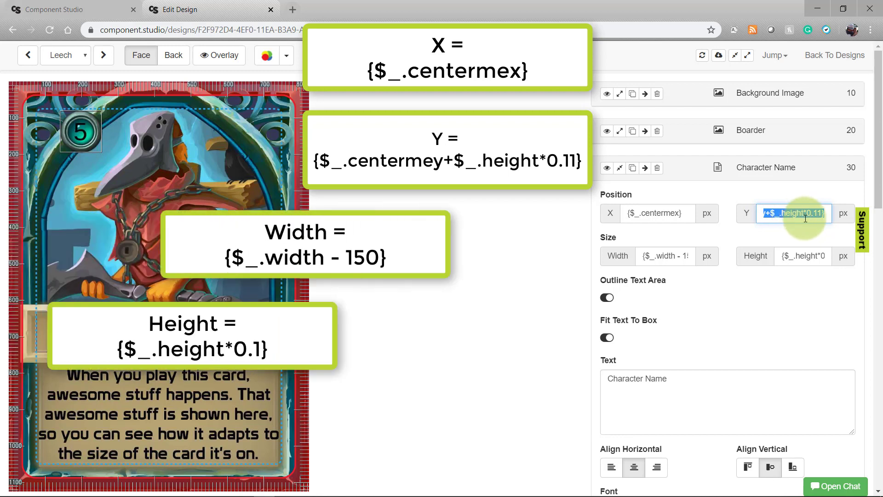
click(800, 217)
click(781, 256)
drag(783, 257, 806, 270)
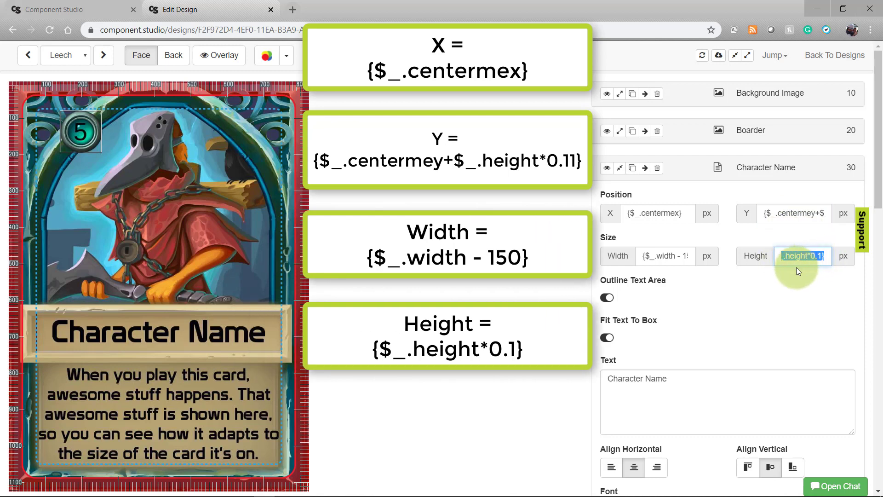
Turn off the text area outline for Character Name, examine its font size formula, and collapse its settings.
click(608, 298)
scroll(610, 299, down, 3)
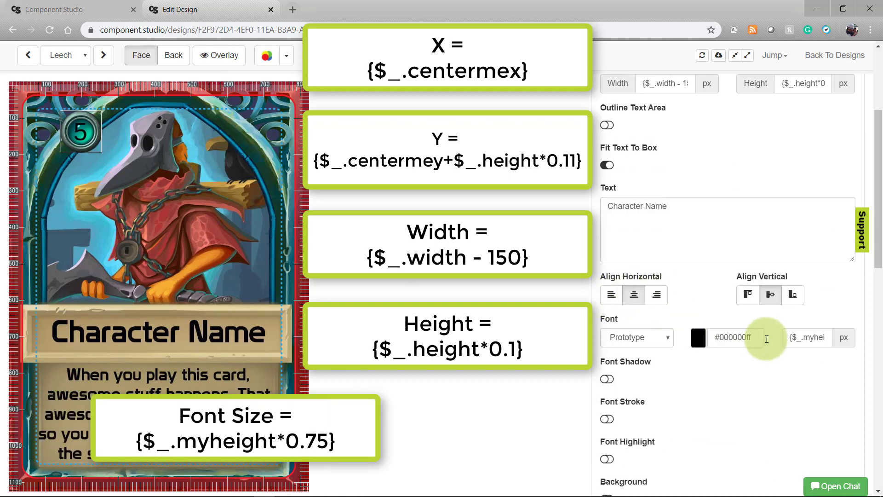
drag(790, 338, 814, 357)
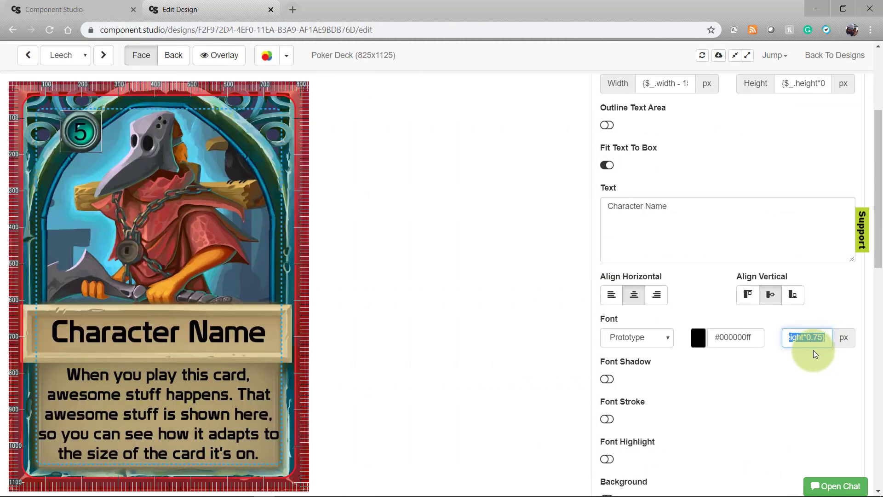
click(621, 167)
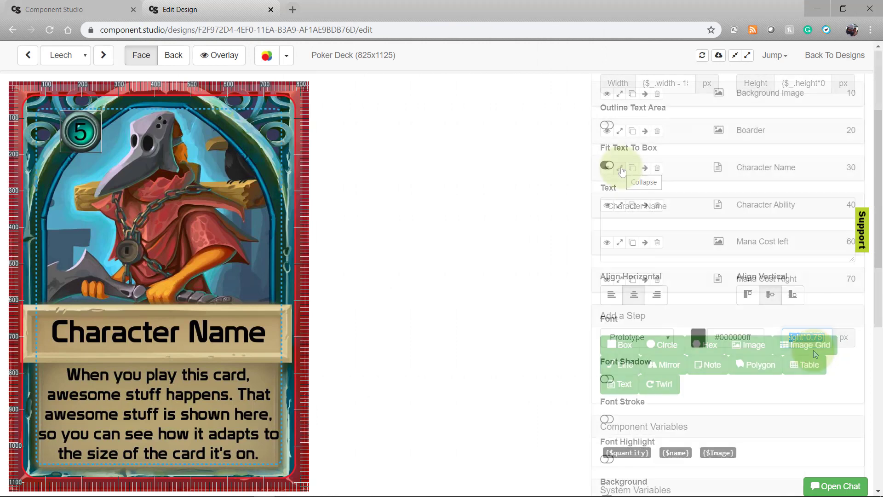
Try the Mana Cost left X formula without the zero before .08, restore {75 + $_.width*0.08}, and collapse the settings.
click(619, 242)
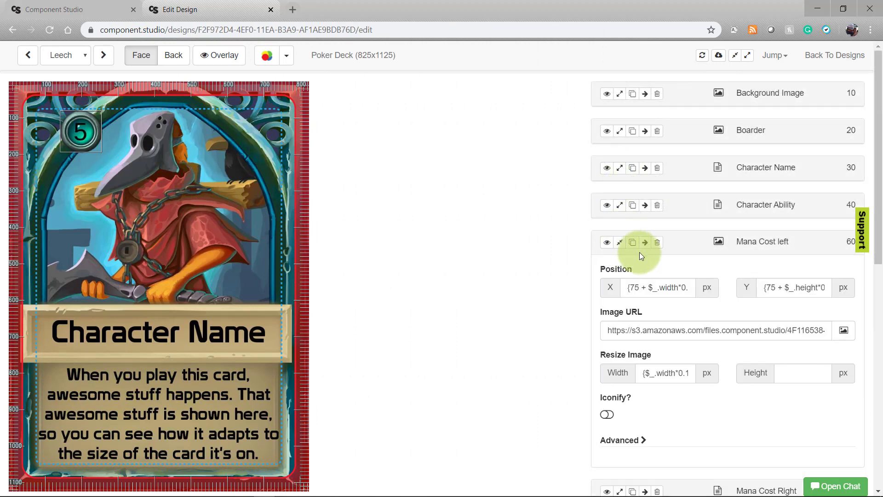
mouse_move(674, 287)
mouse_down()
mouse_move(687, 287)
mouse_move(676, 287)
mouse_up()
click(676, 287)
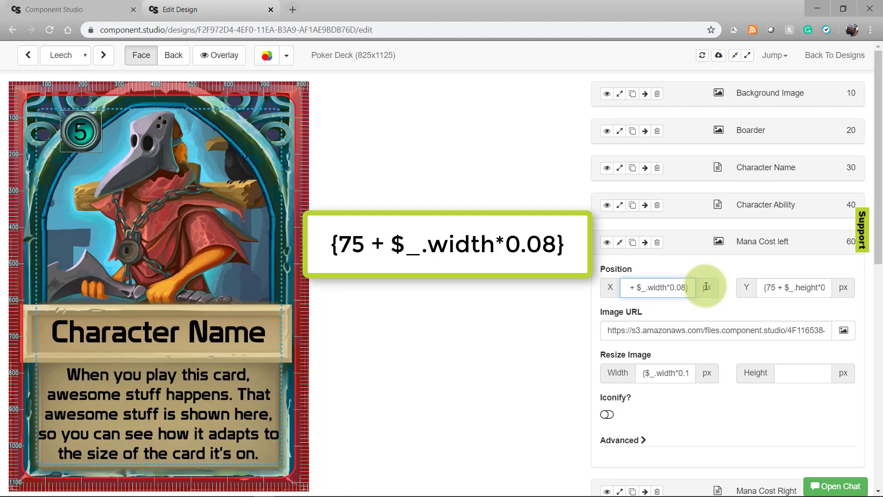
key(BackSpace)
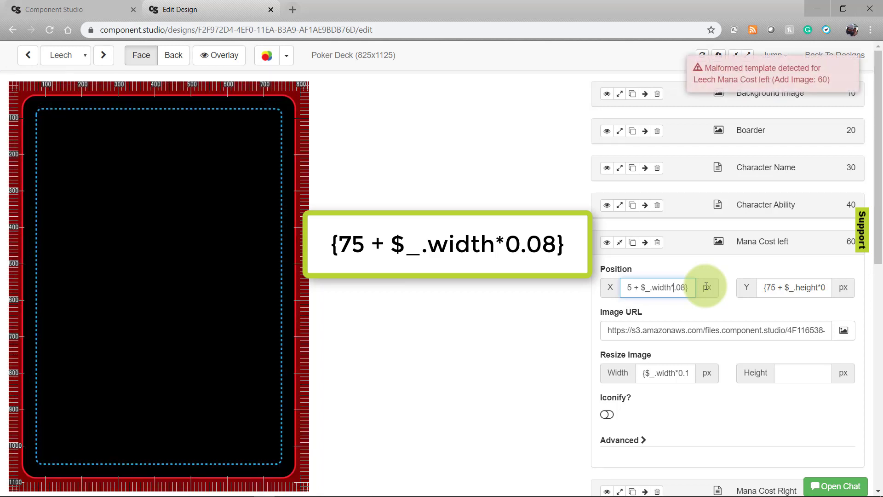
text(0)
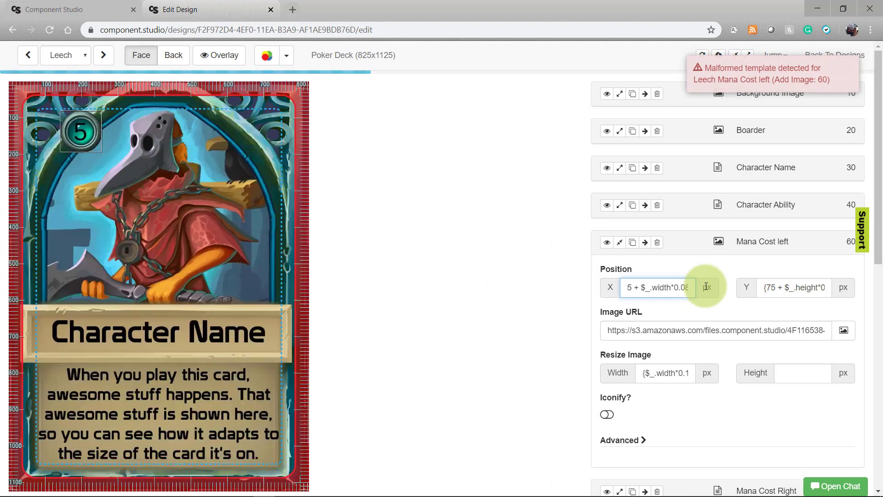
click(676, 242)
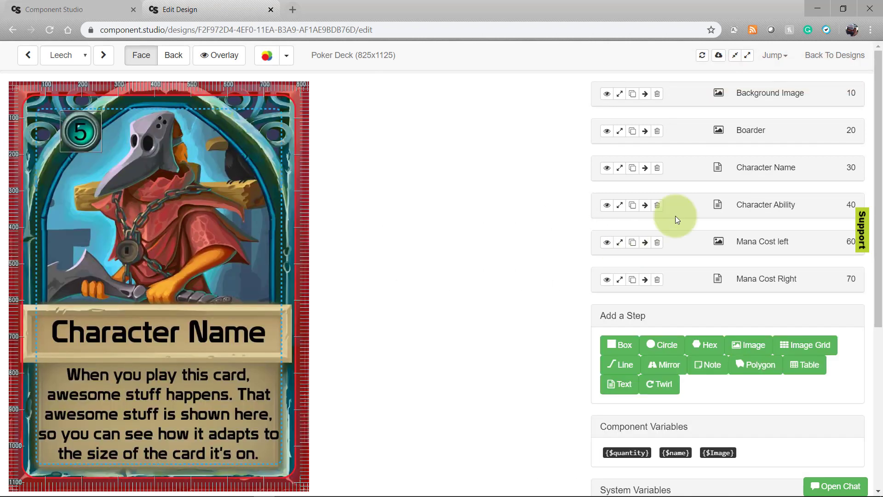
Change the Auto Resizing Cards design's component type to Domino Deck (600x1125) and open the design for editing.
click(839, 66)
click(291, 214)
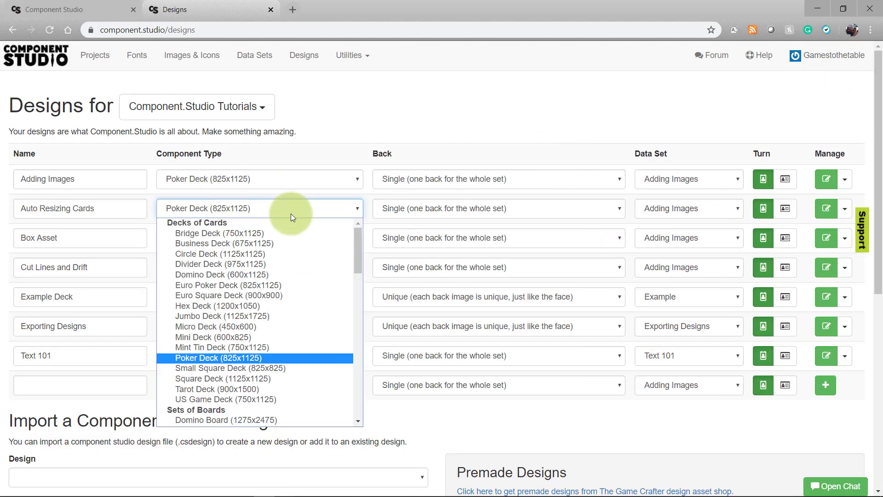
click(280, 273)
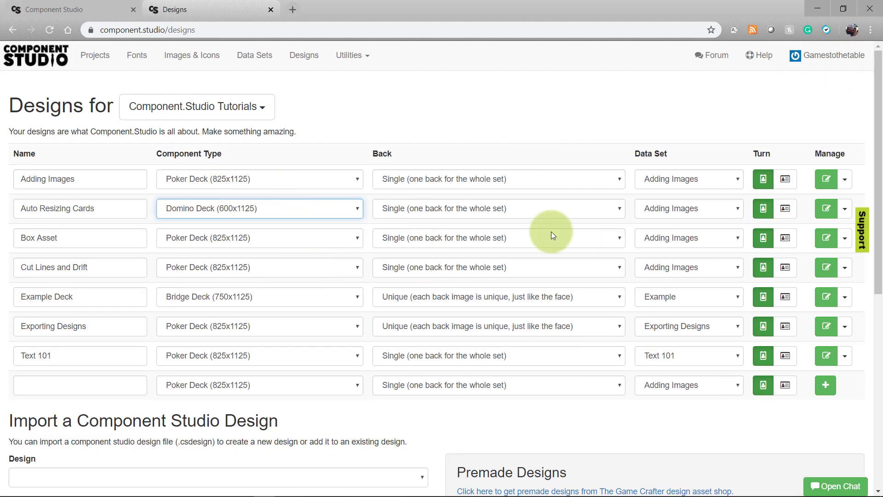
click(818, 217)
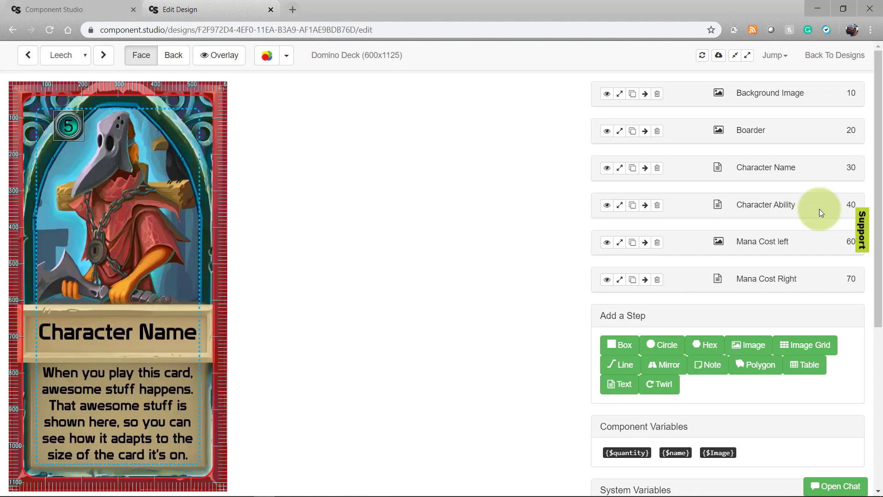
Return to the designs list, switch Auto Resizing Cards to Bridge Deck (750x1125), and reopen its design.
click(830, 66)
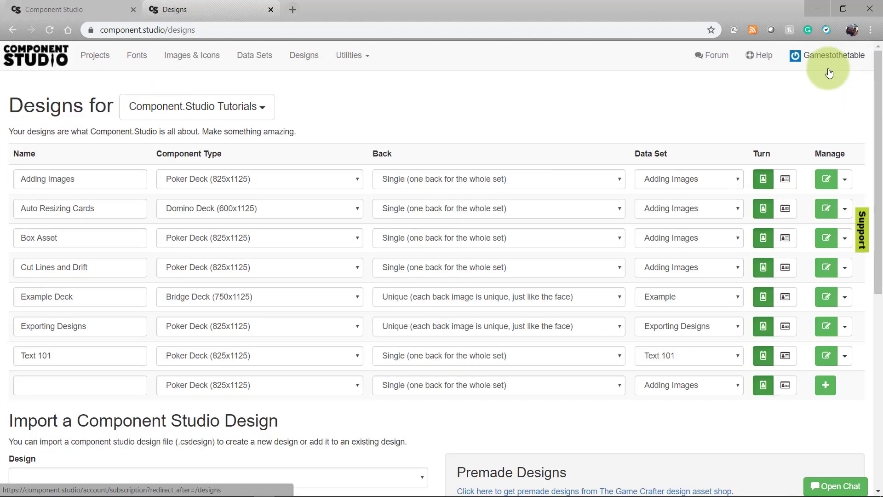
click(330, 216)
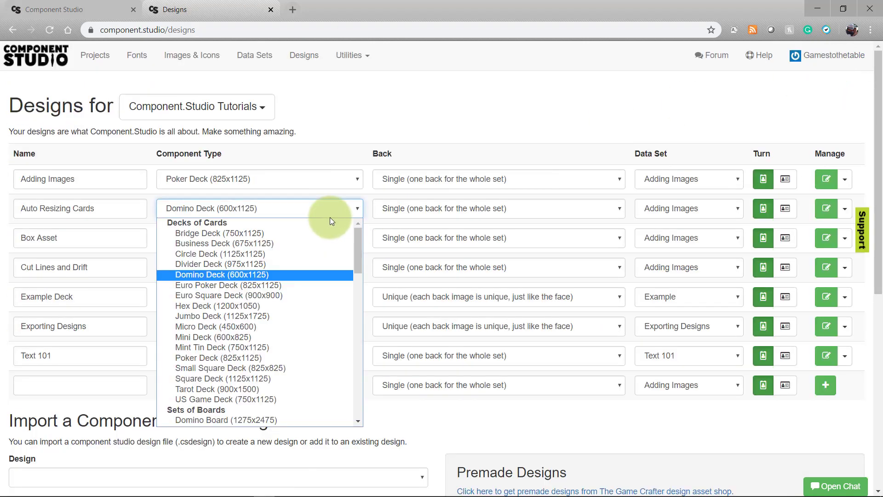
click(311, 234)
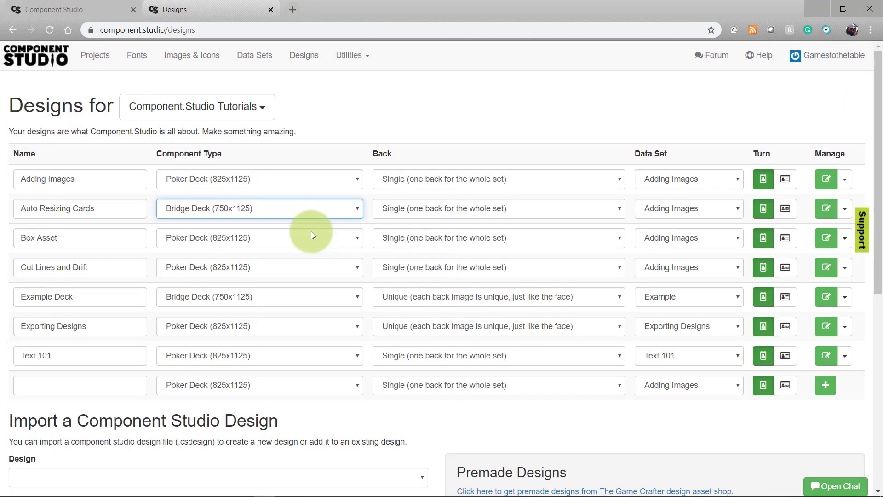
click(827, 209)
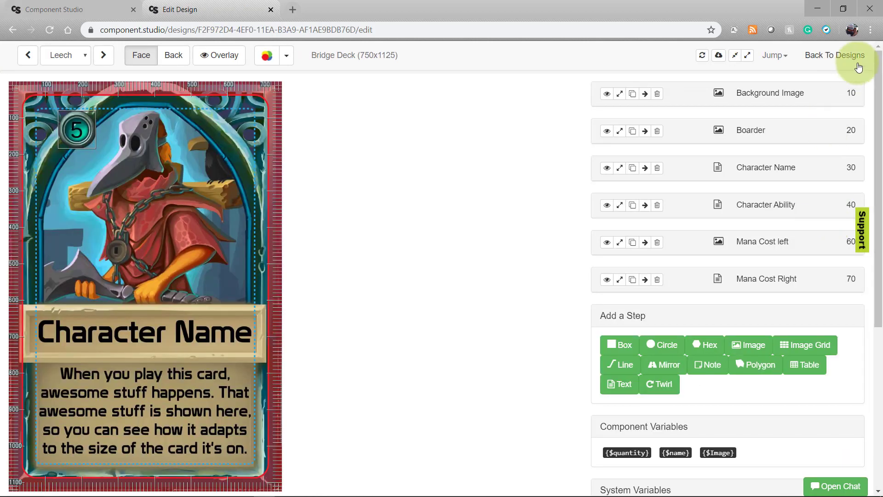
Go back to the designs list, set Auto Resizing Cards to Hex Deck (1200x1050), and view the resized card.
click(835, 55)
click(343, 210)
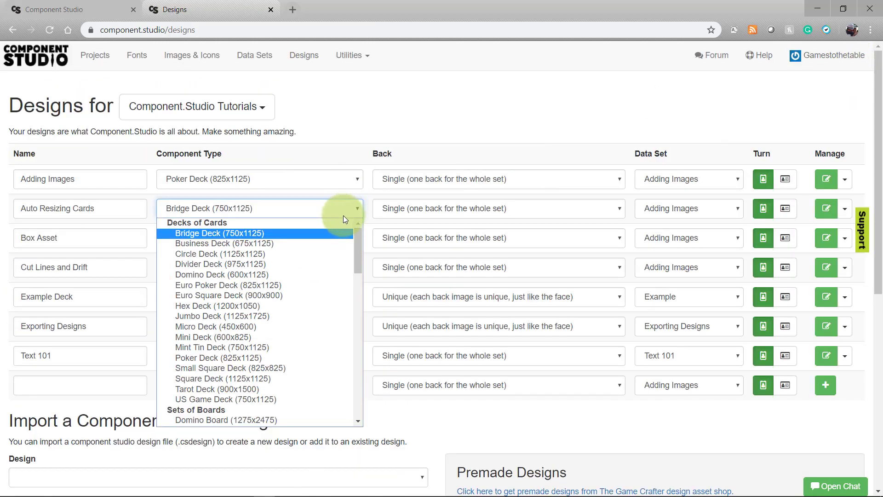
click(313, 307)
click(823, 210)
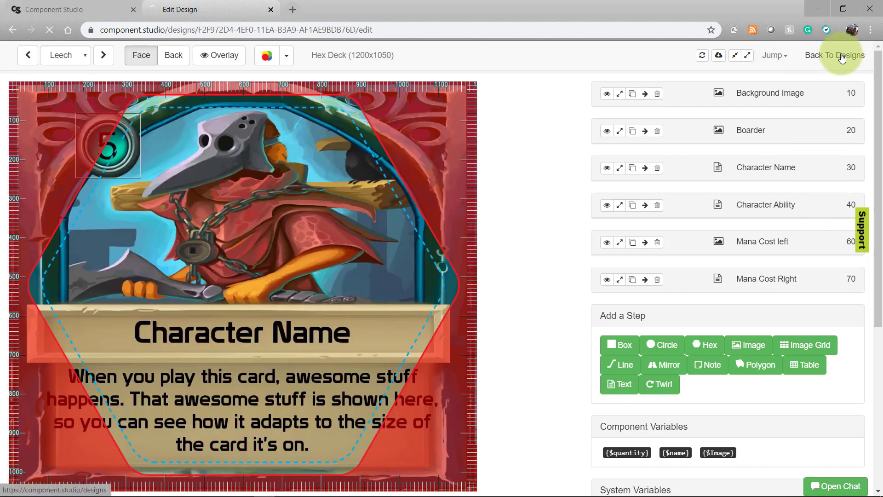
From the designs list, set the Auto Resizing Cards component type to Domino Mat (1275x2475) and open it for editing.
click(842, 54)
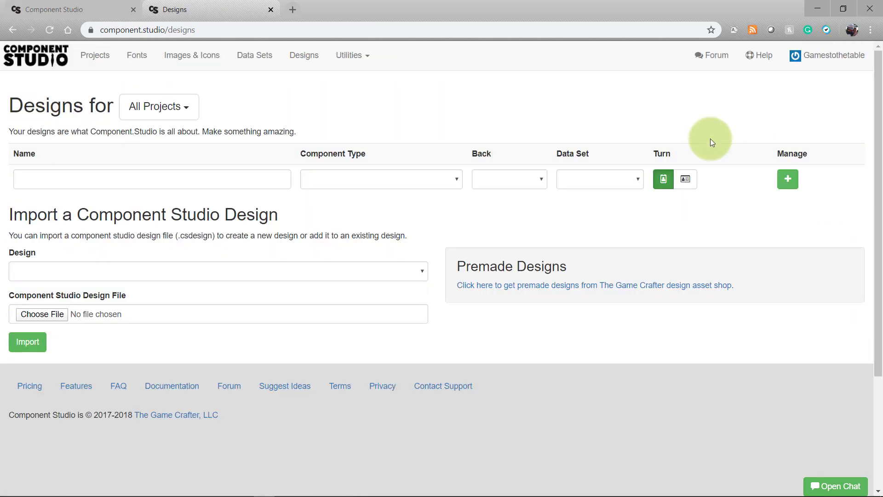
click(192, 212)
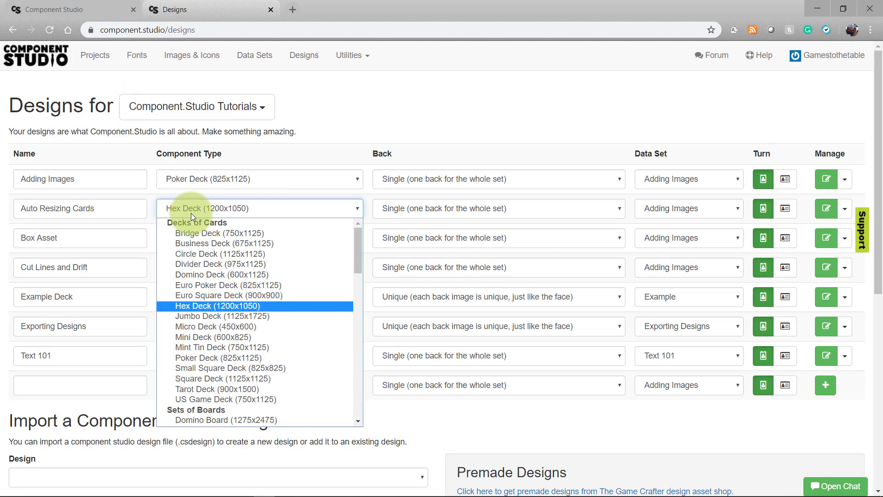
scroll(222, 270, down, 5)
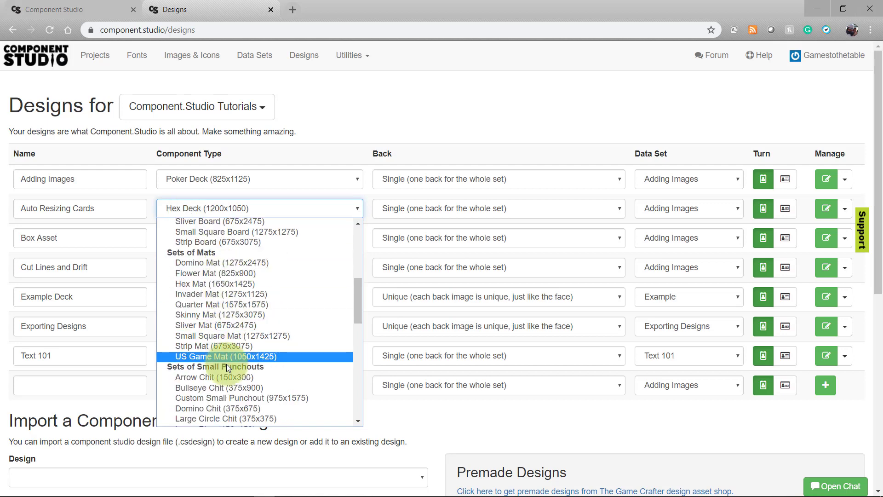
click(227, 266)
click(823, 215)
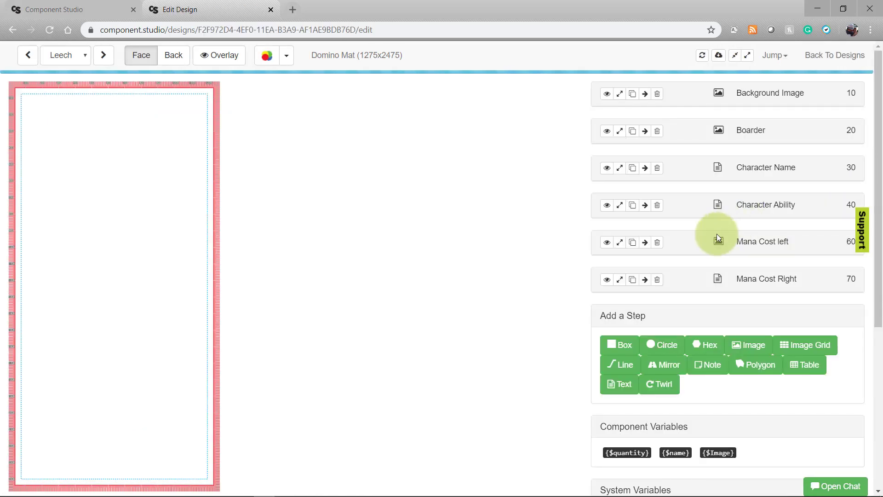